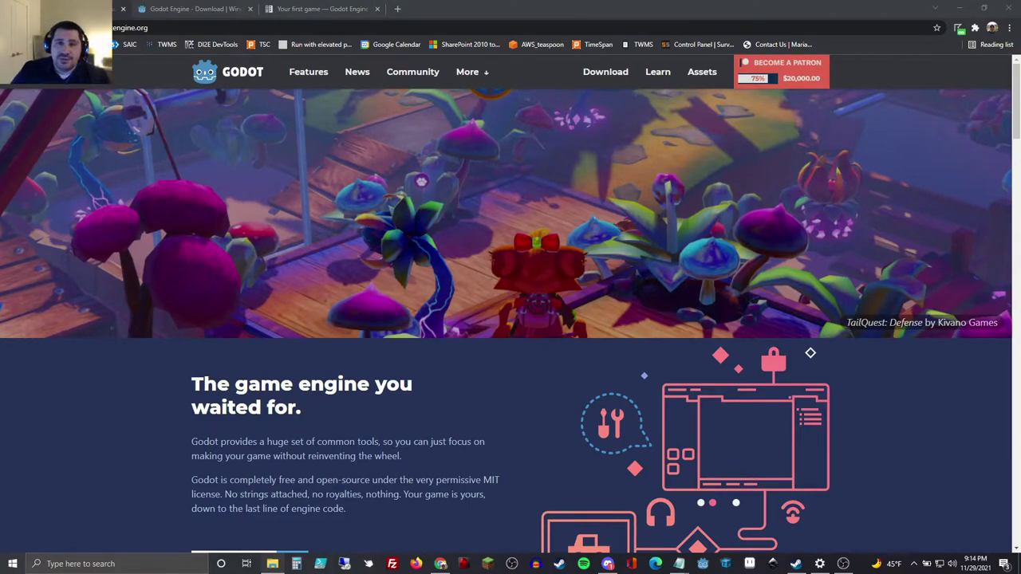
# Show the godotengine.org homepage in Chrome, scrolled back to the top.
pyautogui.click(166, 28)
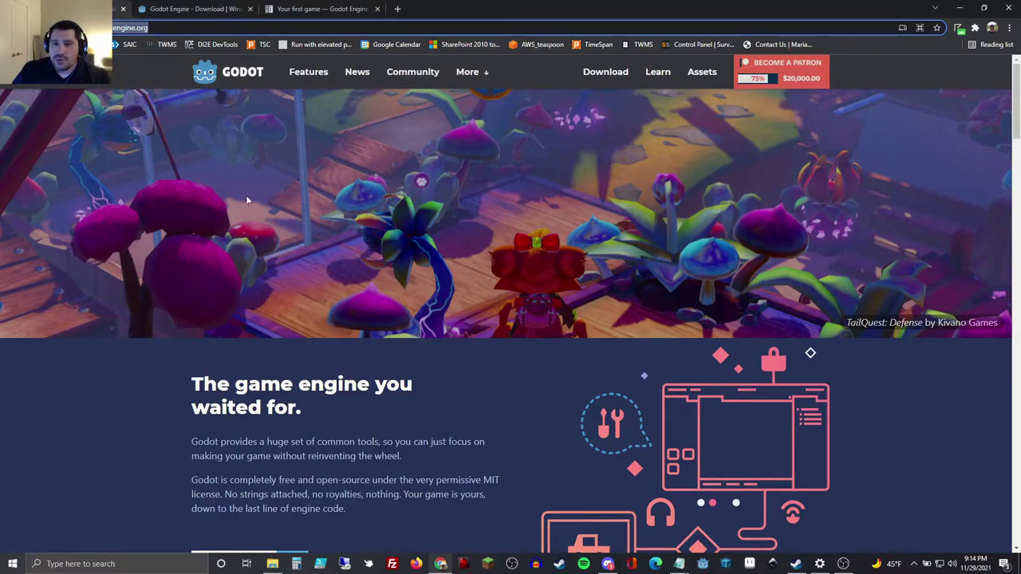
pyautogui.scroll(-5, 244, 288)
pyautogui.scroll(5, 242, 378)
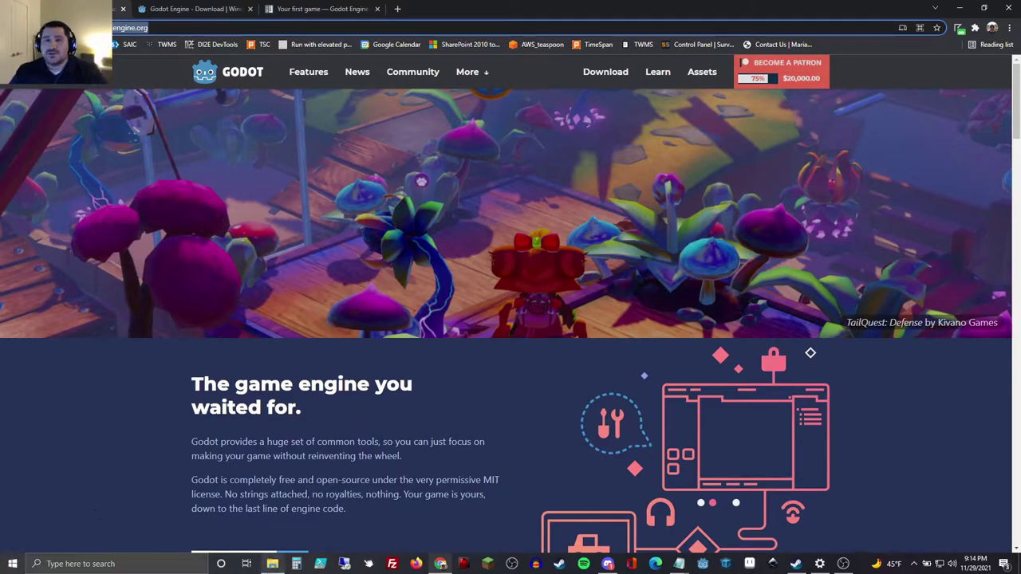
# Download the Godot 3.4 standard 64-bit (x86_64) Windows zip and show it in Downloads.
pyautogui.click(604, 73)
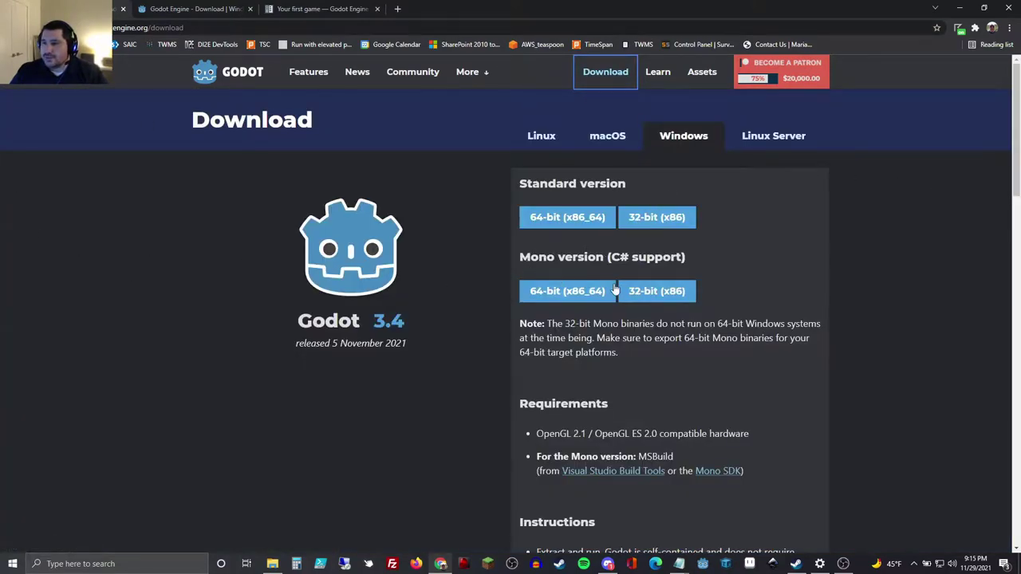
pyautogui.click(560, 226)
pyautogui.click(272, 564)
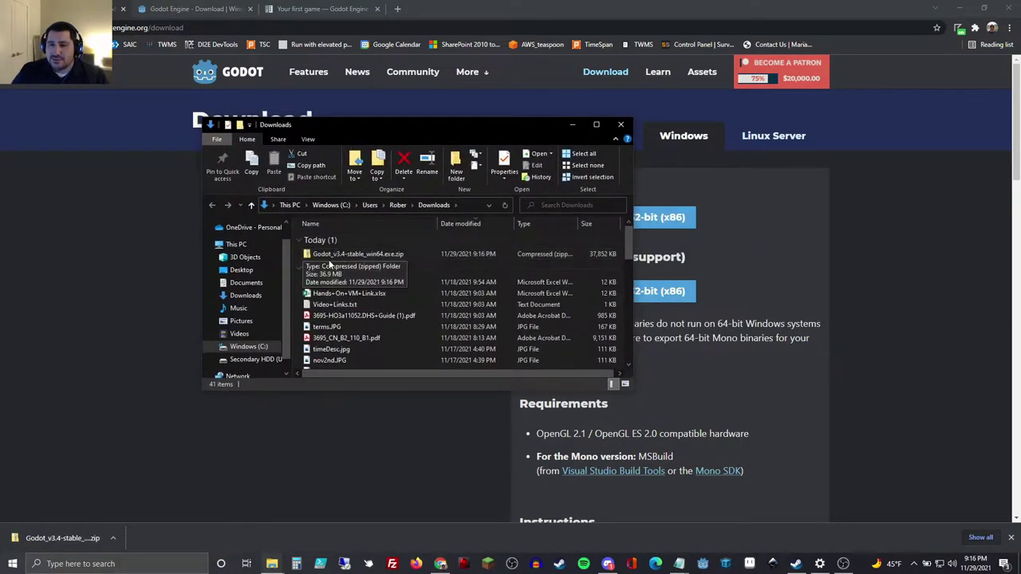
# Copy Godot_v3.4-stable_win64.exe from inside the downloaded zip.
pyautogui.doubleClick(357, 252)
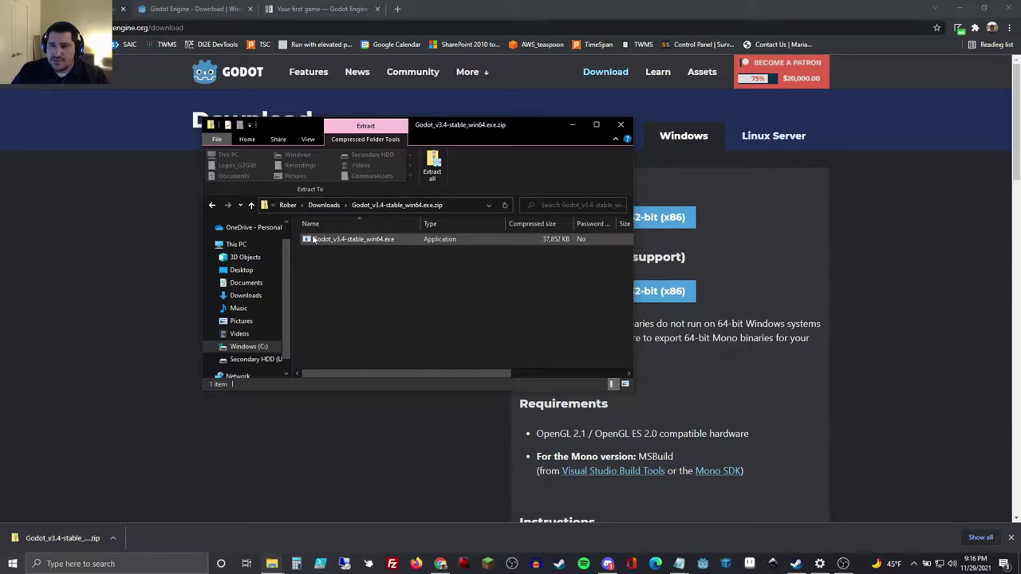
pyautogui.rightClick(352, 241)
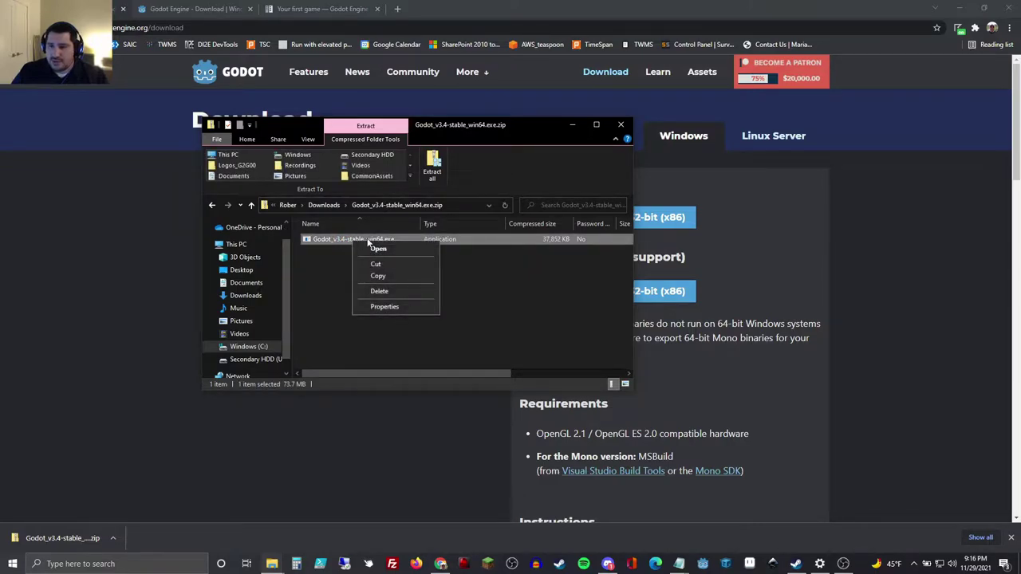
pyautogui.click(389, 279)
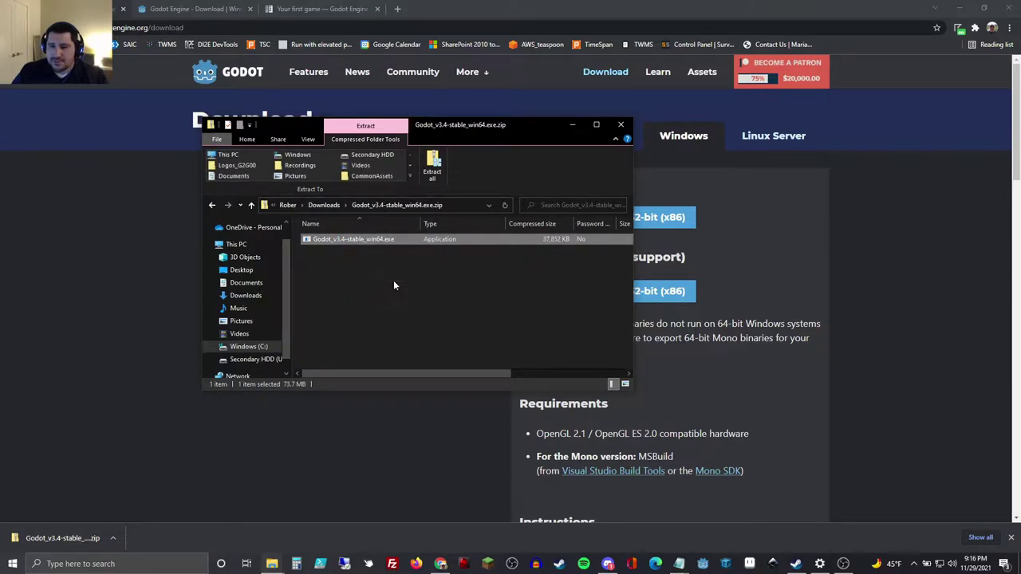
# Paste the executable onto the Desktop, replacing the existing copy, and close Explorer.
pyautogui.click(242, 270)
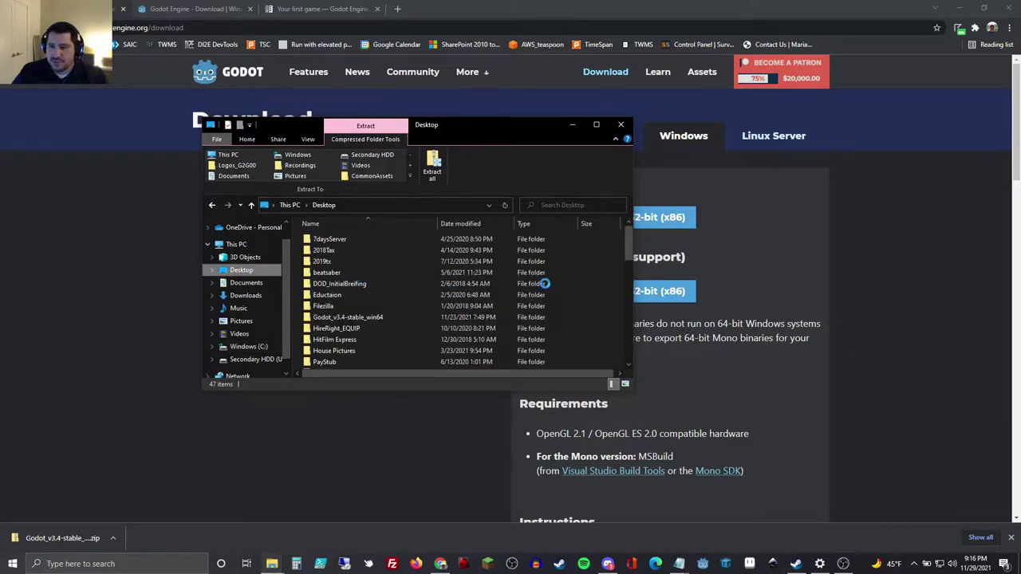
pyautogui.rightClick(581, 269)
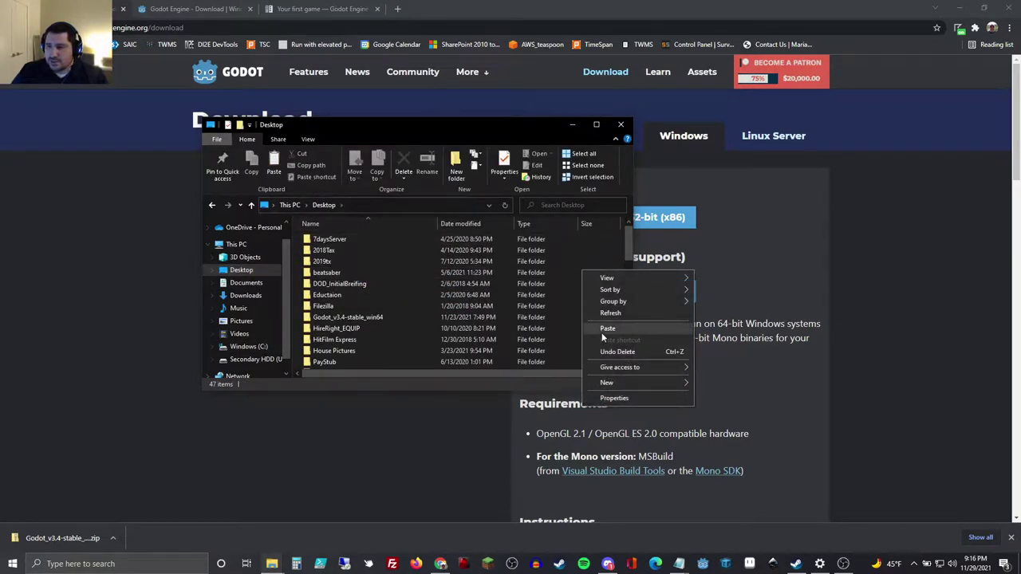
pyautogui.click(625, 328)
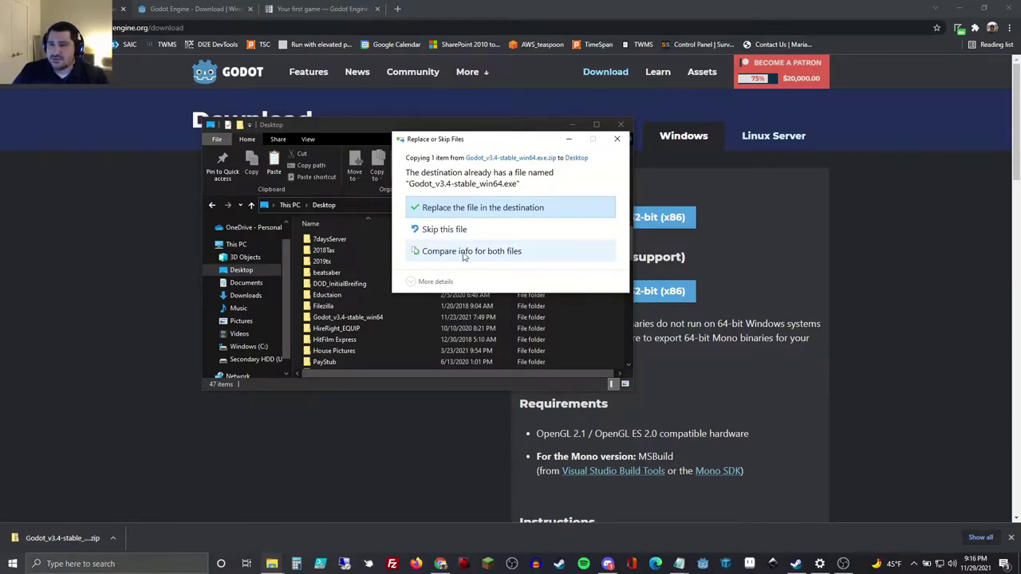
pyautogui.click(469, 206)
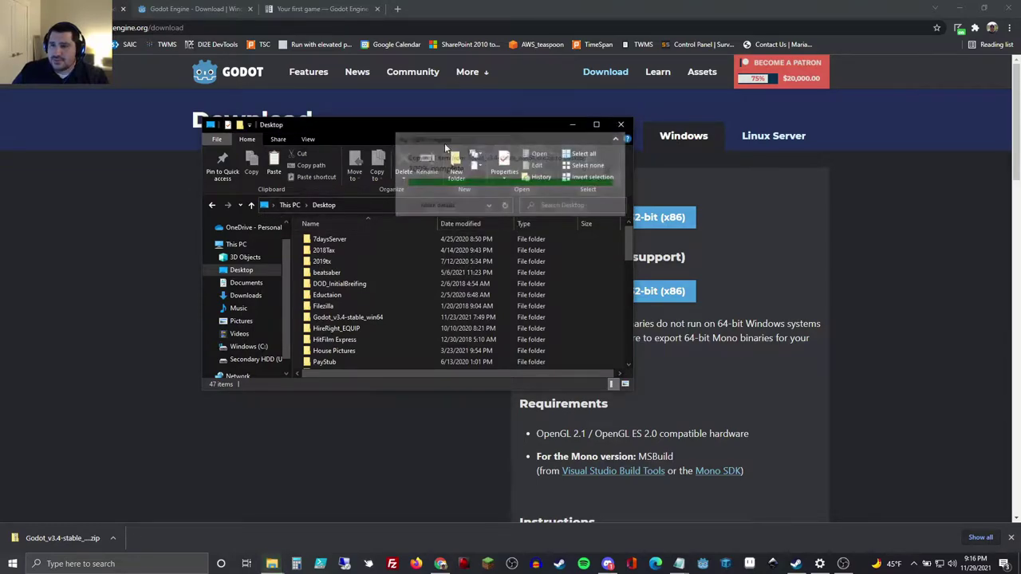
pyautogui.click(619, 124)
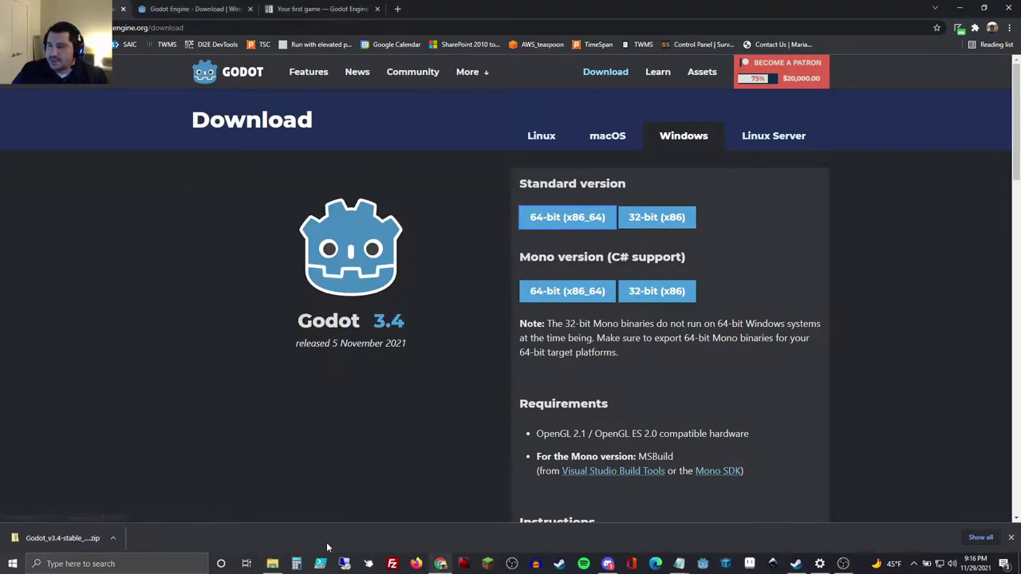
# Launch Godot 3.4, decline the example projects, then minimize the console and Project Manager.
pyautogui.click(703, 567)
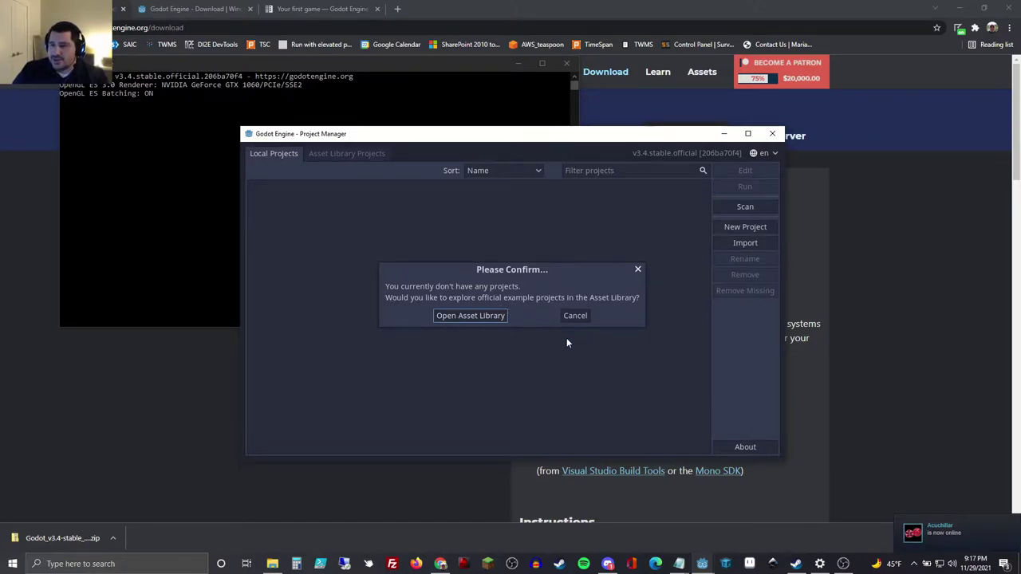
pyautogui.click(574, 315)
pyautogui.click(150, 176)
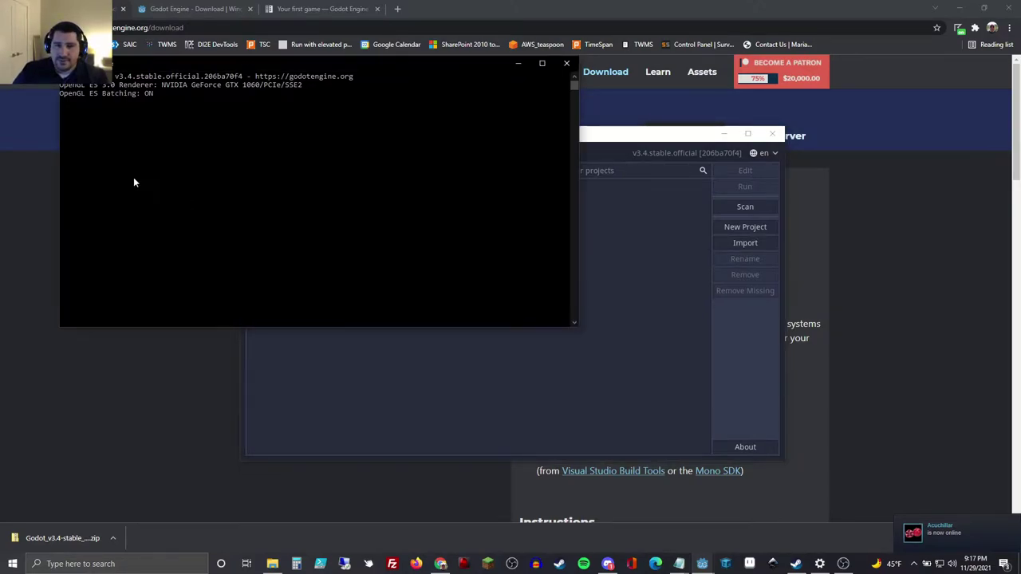
pyautogui.click(516, 64)
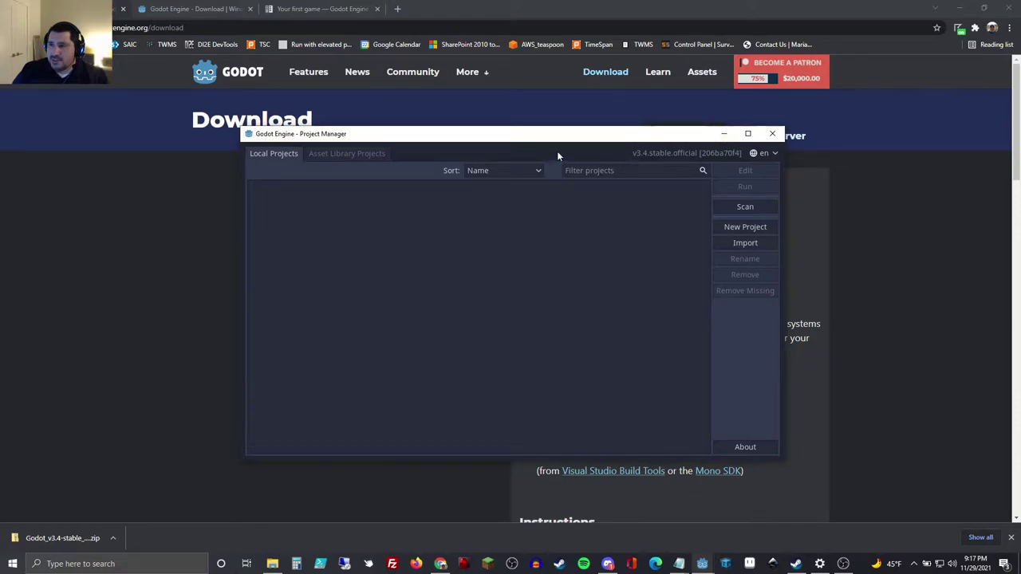
pyautogui.moveTo(559, 134); pyautogui.dragTo(543, 1)
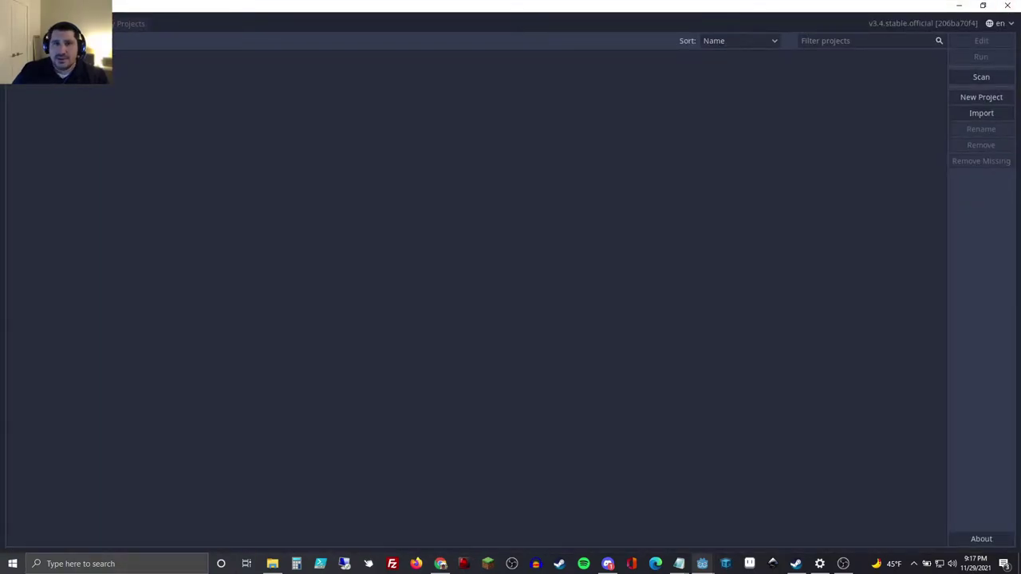
pyautogui.click(954, 10)
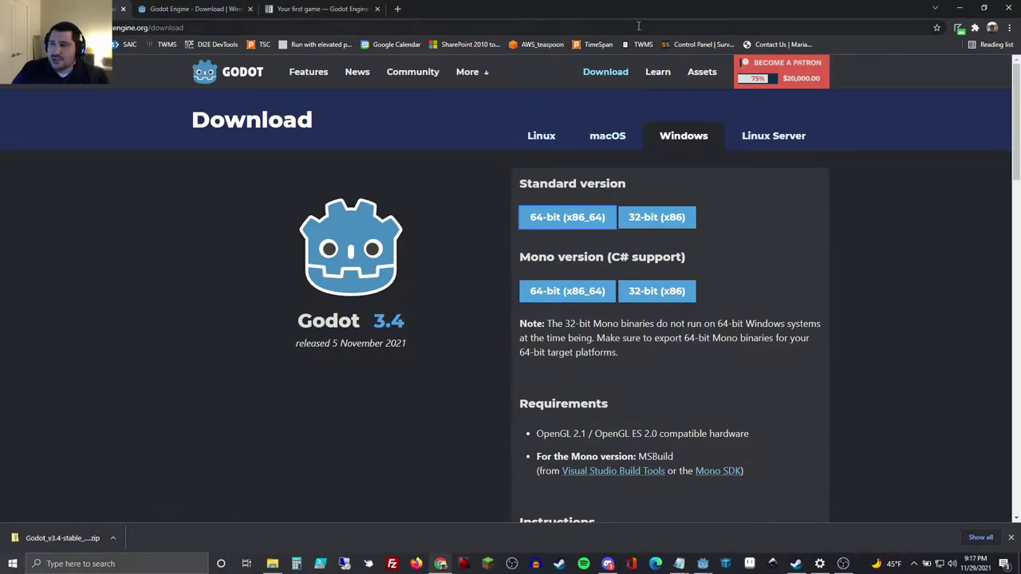
# Open the Godot docs via Learn and go to Getting Started > Step by step.
pyautogui.click(656, 74)
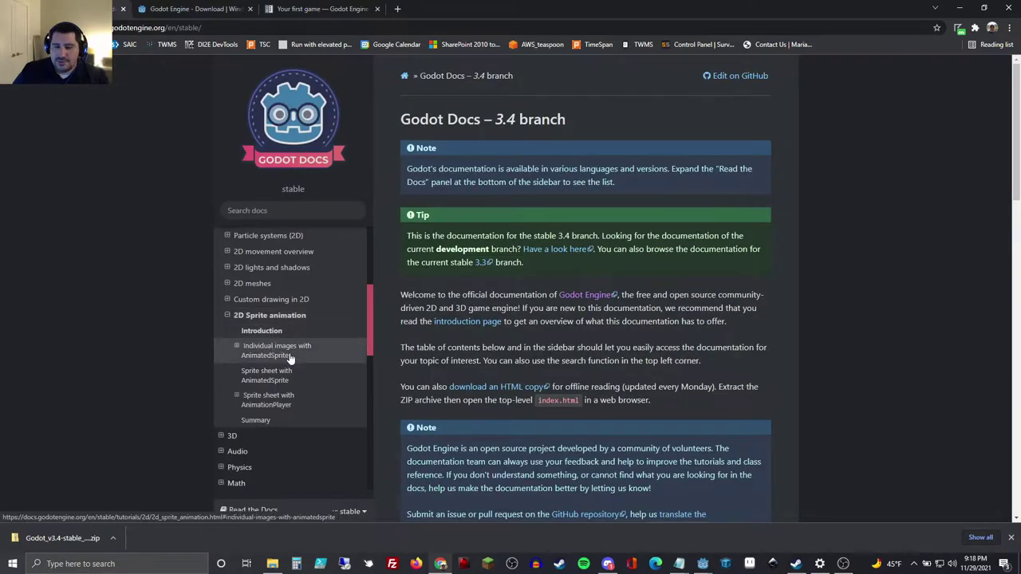
pyautogui.scroll(5, 319, 359)
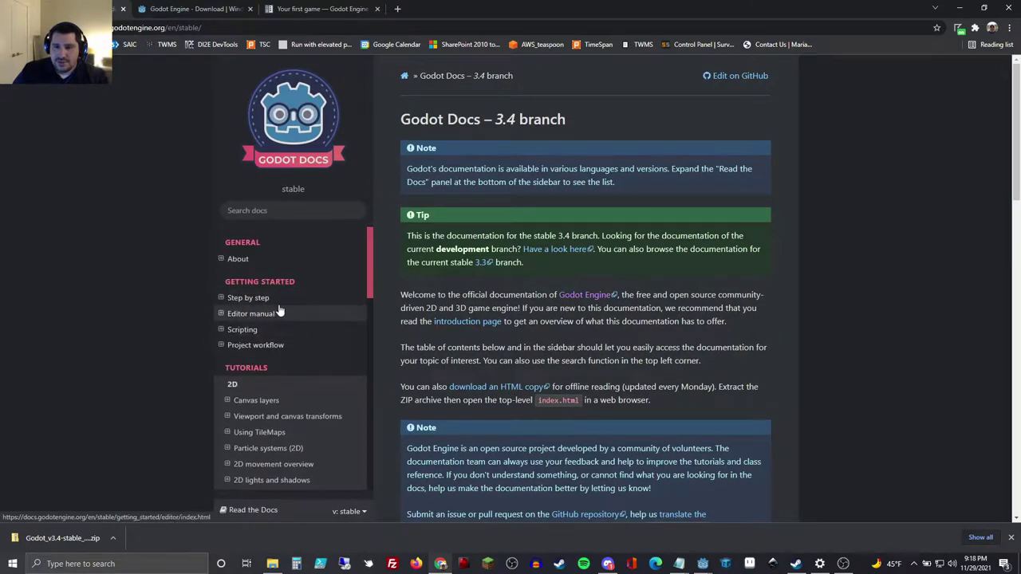
pyautogui.click(217, 301)
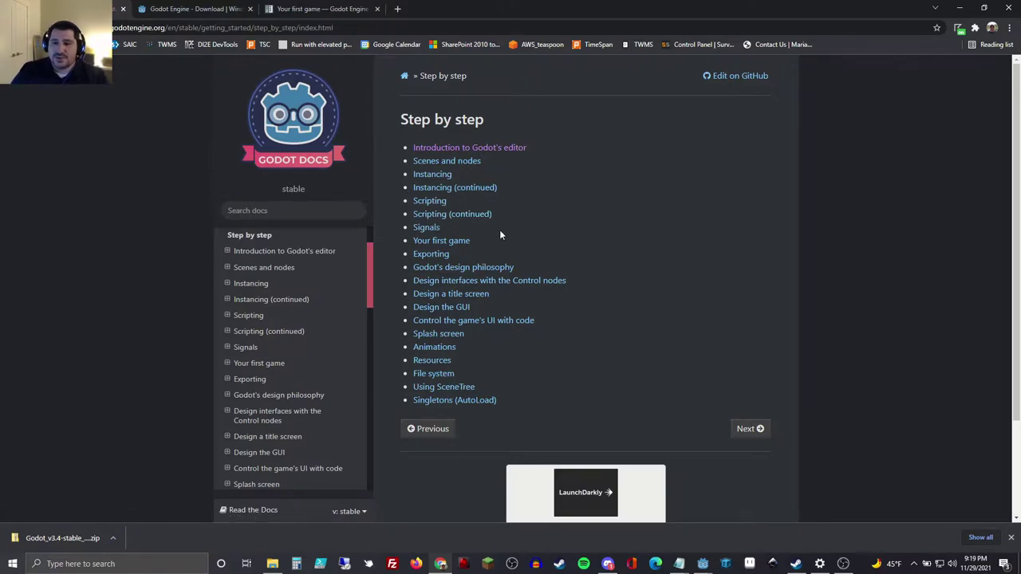
# Open the 'Your first game' (Dodge the Creeps!) tutorial.
pyautogui.click(451, 242)
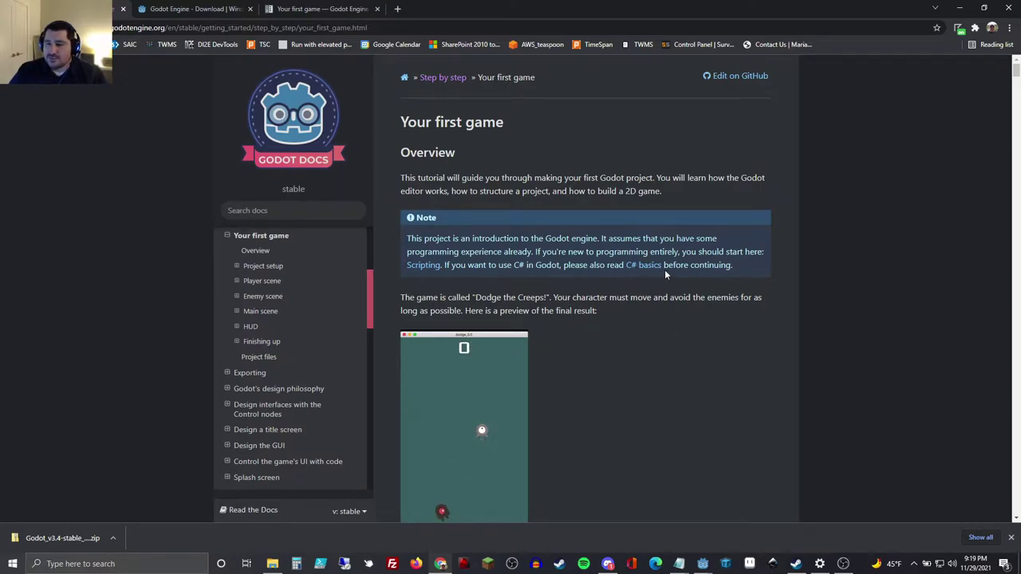
# Scroll the Your first game page down to its Project setup section.
pyautogui.scroll(-5, 666, 274)
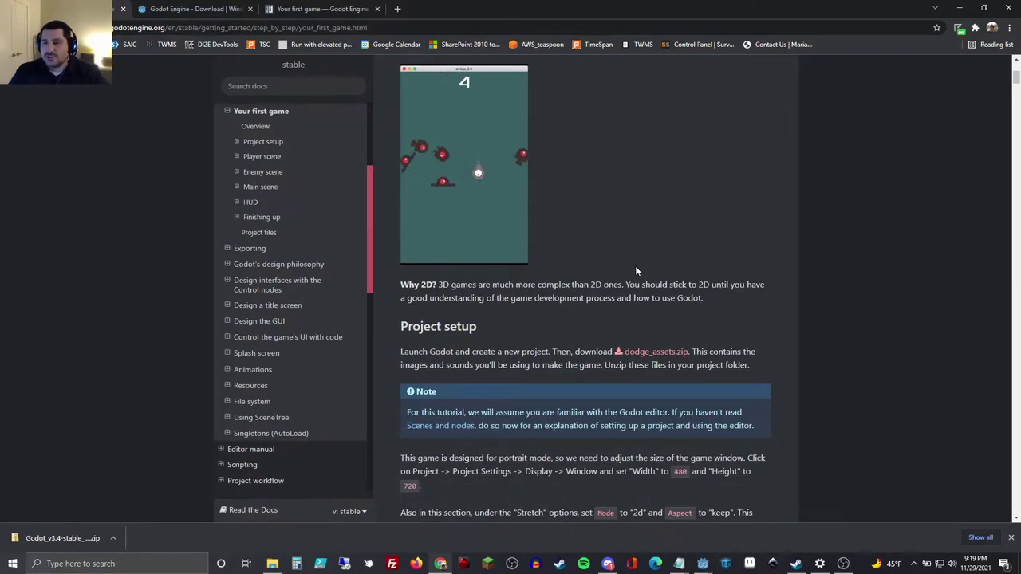
pyautogui.scroll(1, 637, 271)
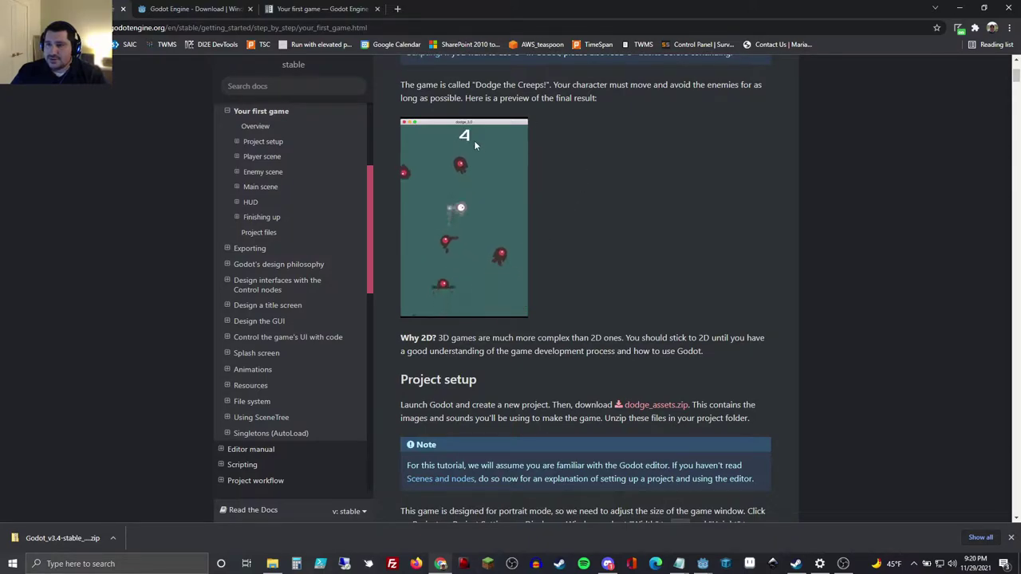
pyautogui.scroll(-3, 665, 304)
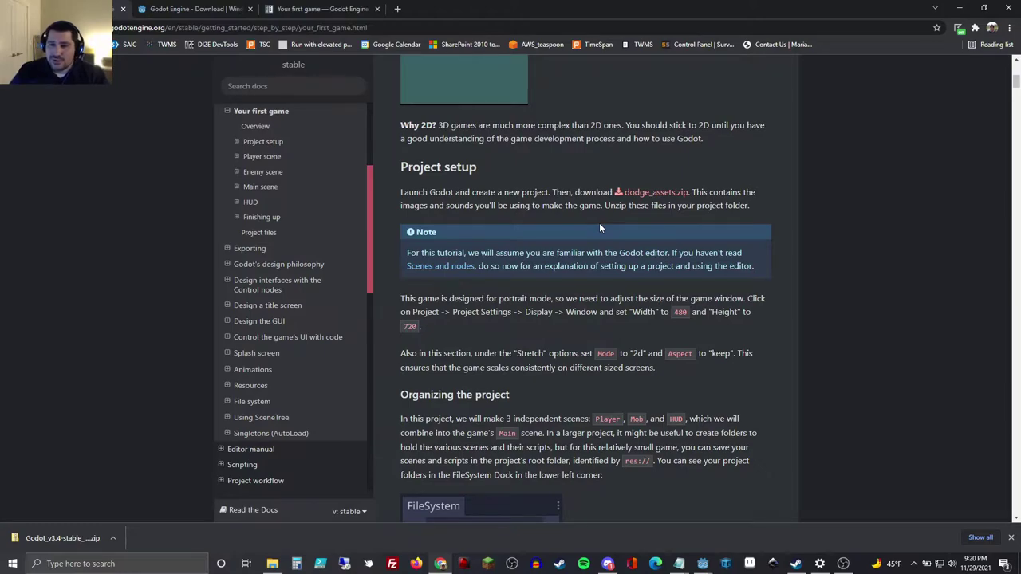
pyautogui.scroll(-1, 511, 151)
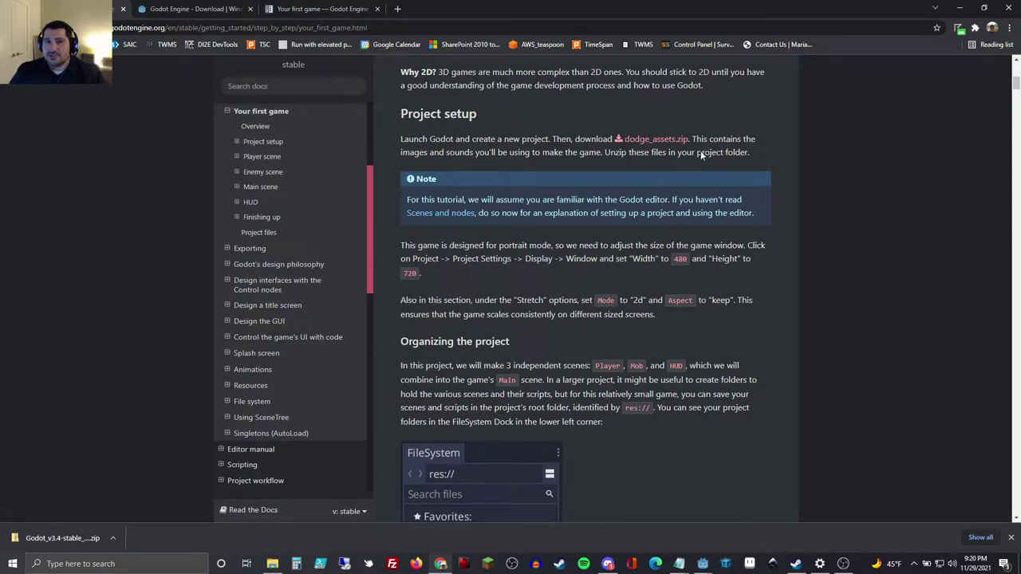
pyautogui.scroll(-1, 780, 198)
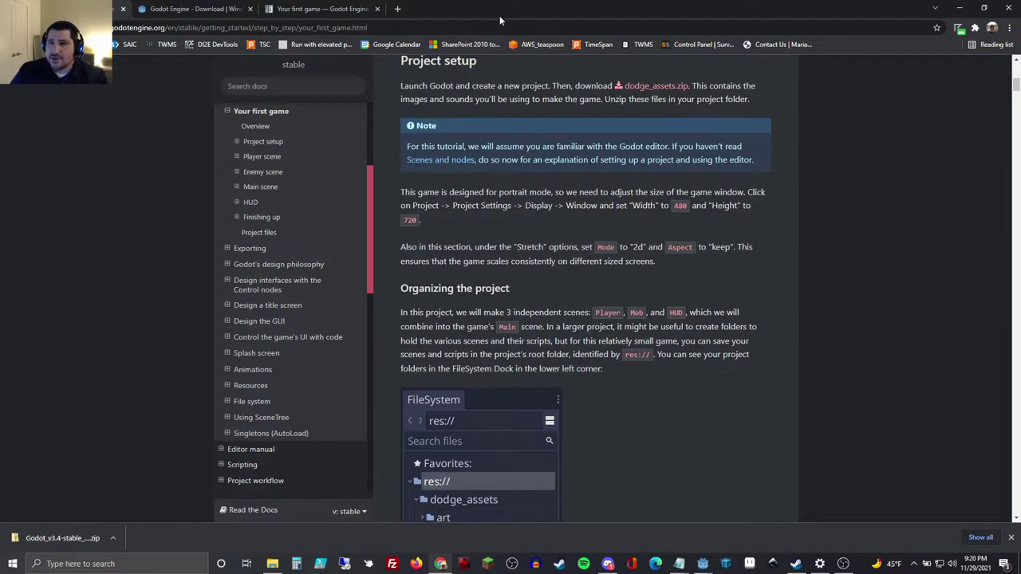
# Restore Chrome to a smaller window and bring up the Godot Project Manager.
pyautogui.moveTo(500, 20); pyautogui.dragTo(507, 17)
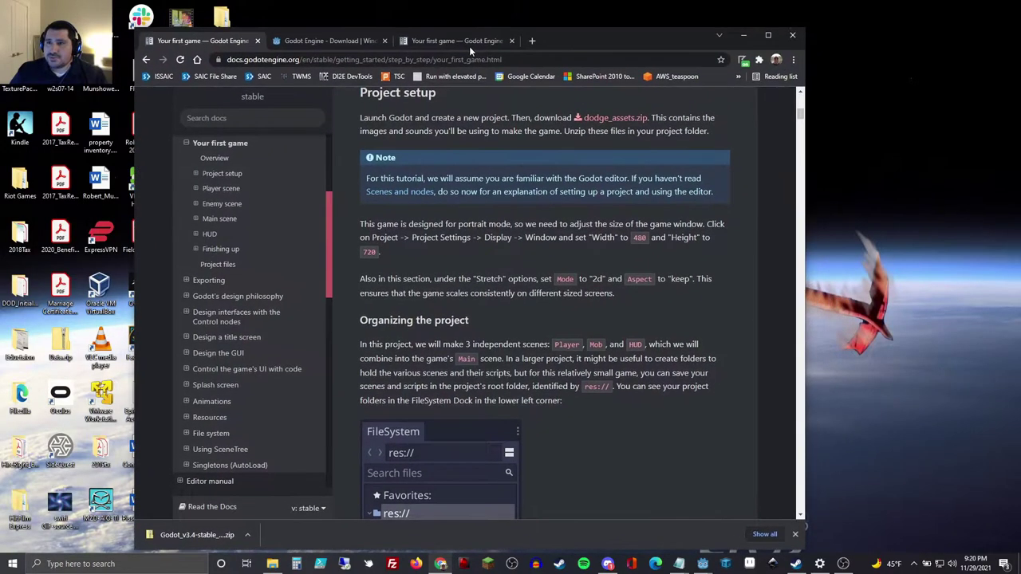
pyautogui.moveTo(589, 39); pyautogui.dragTo(1020, 415)
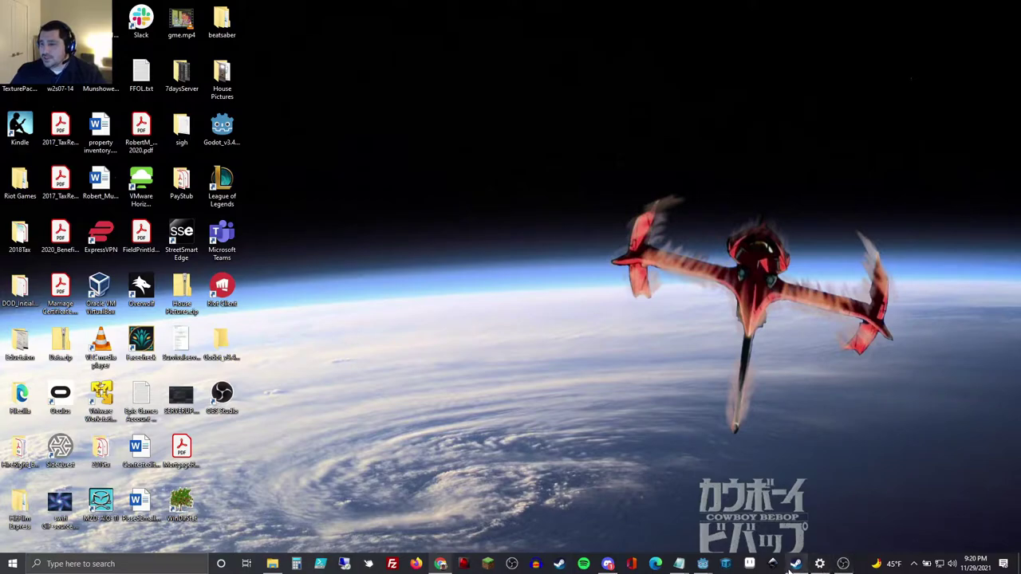
pyautogui.moveTo(704, 564)
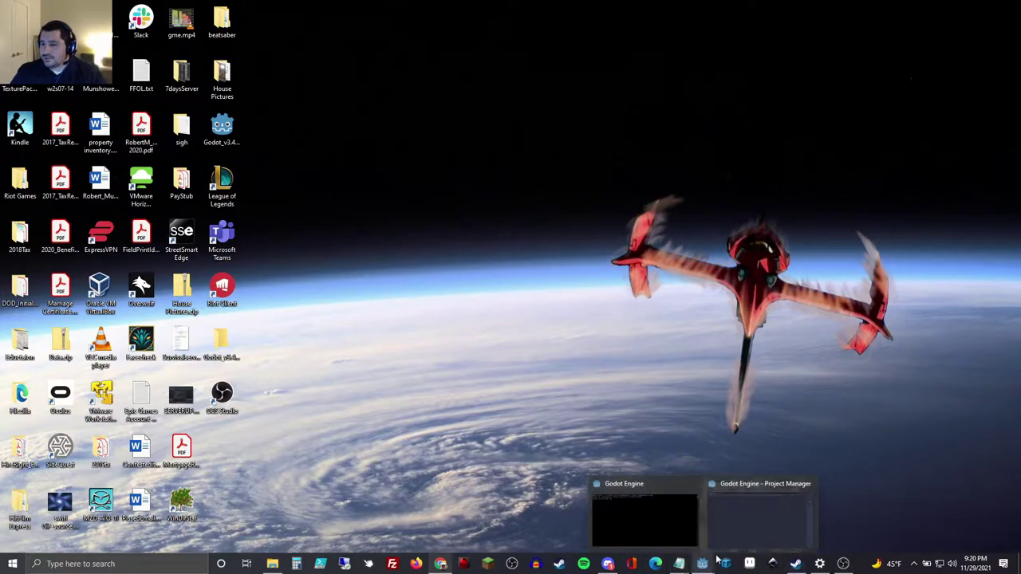
pyautogui.click(753, 517)
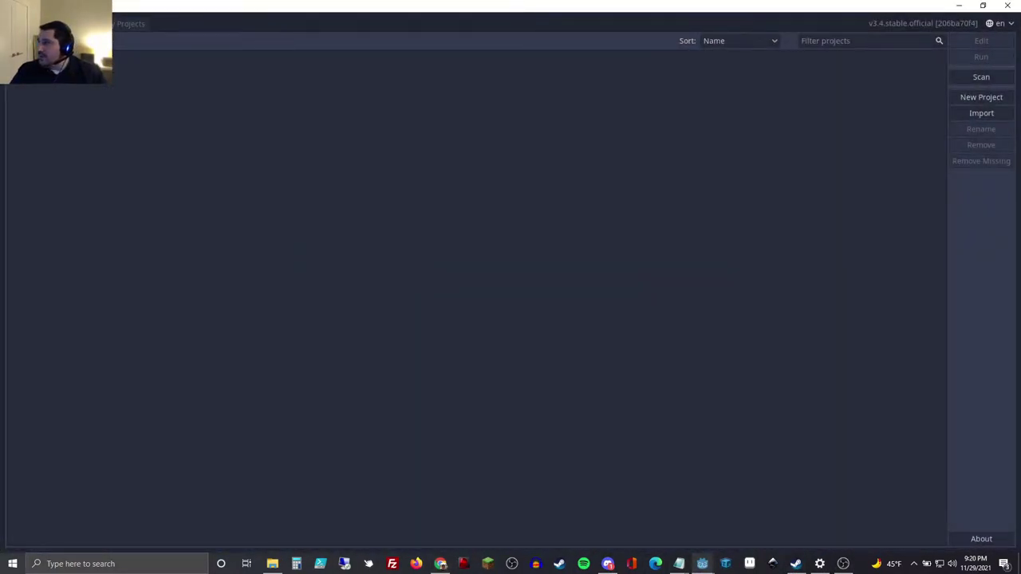
# Snap the docs left and Project Manager right, then download dodge_assets.zip.
pyautogui.hotkey('alt', 'Tab')
pyautogui.moveTo(806, 163); pyautogui.dragTo(2, 145)
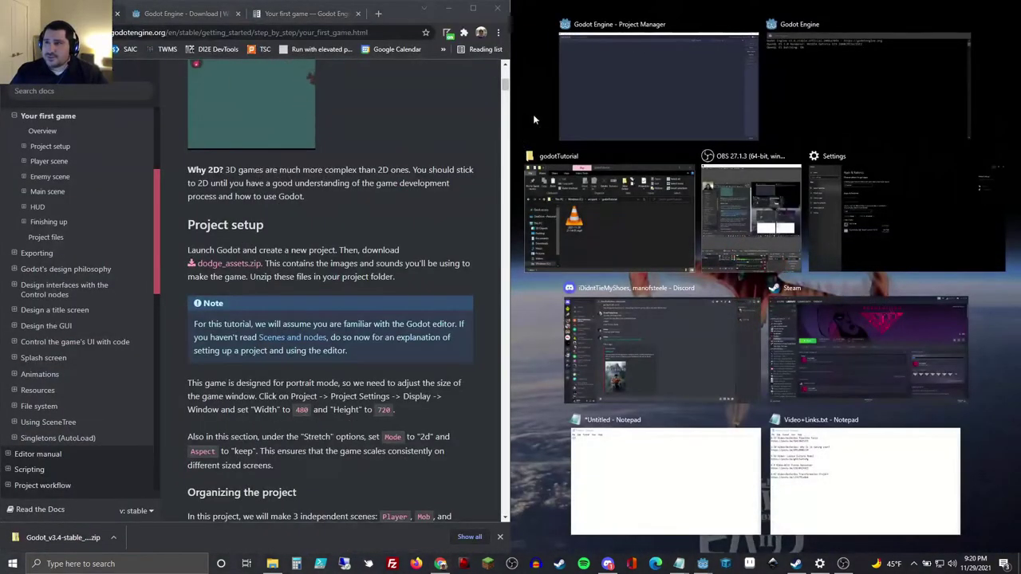
pyautogui.click(533, 115)
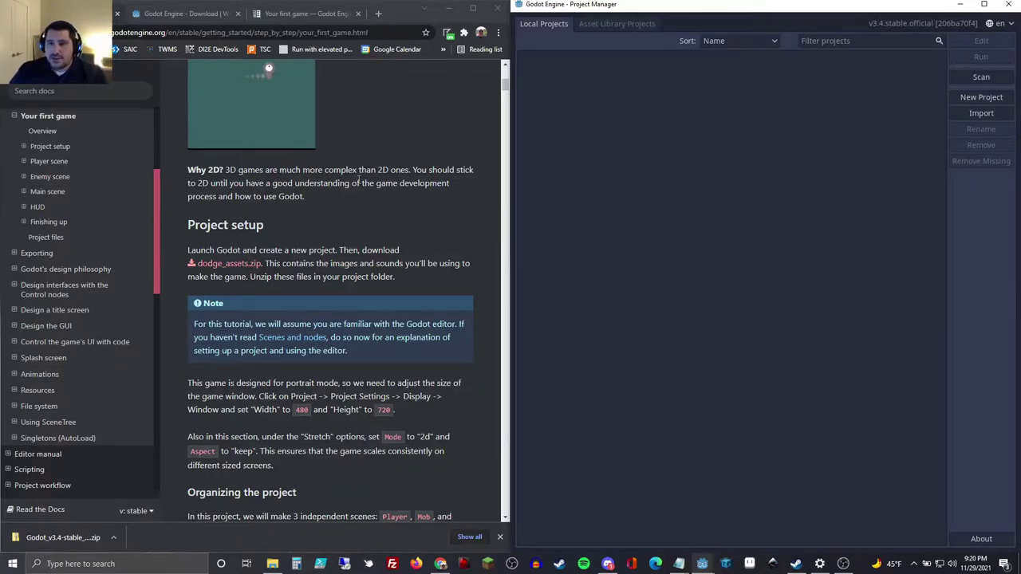
pyautogui.scroll(-1, 271, 181)
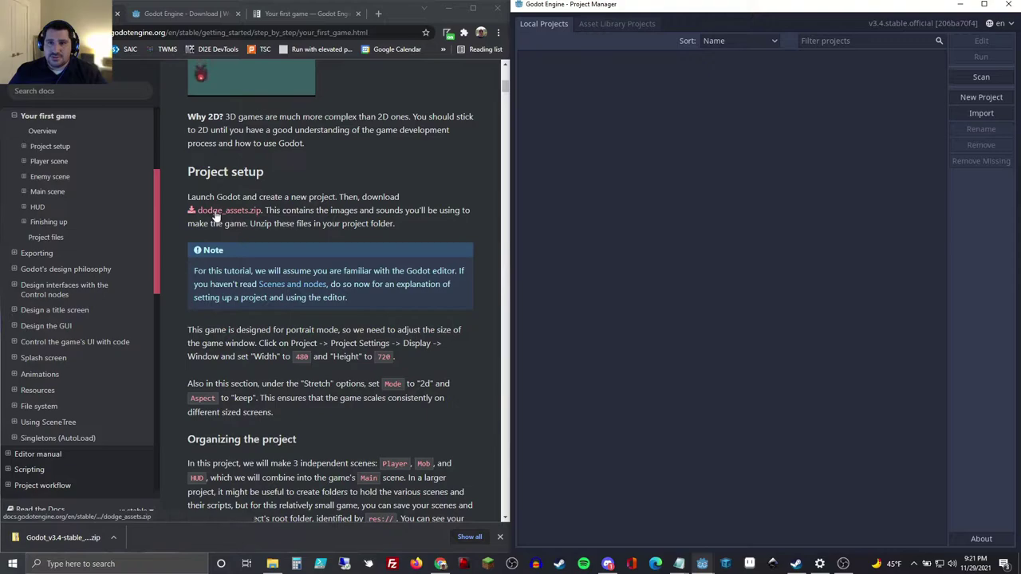
pyautogui.click(217, 213)
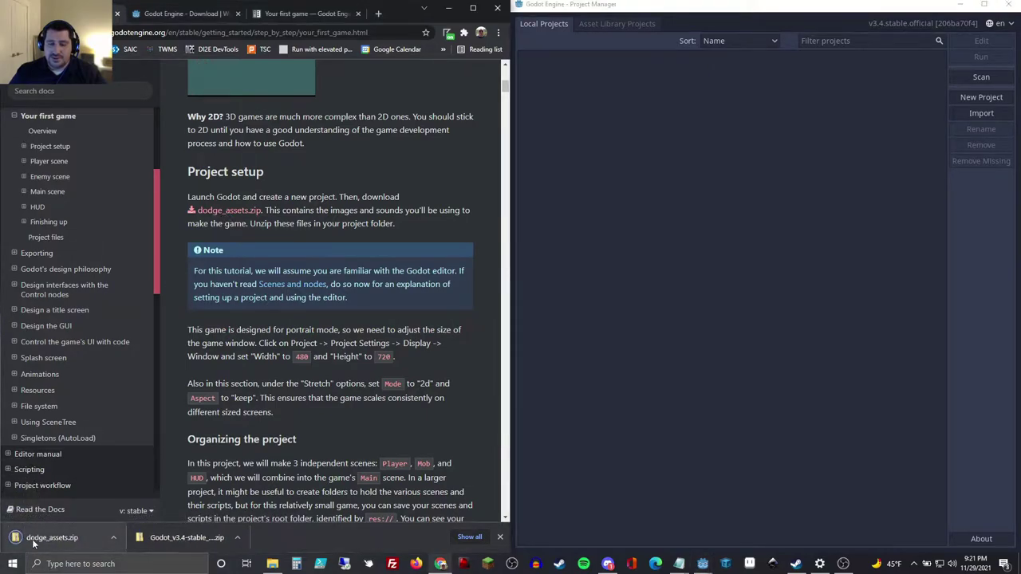